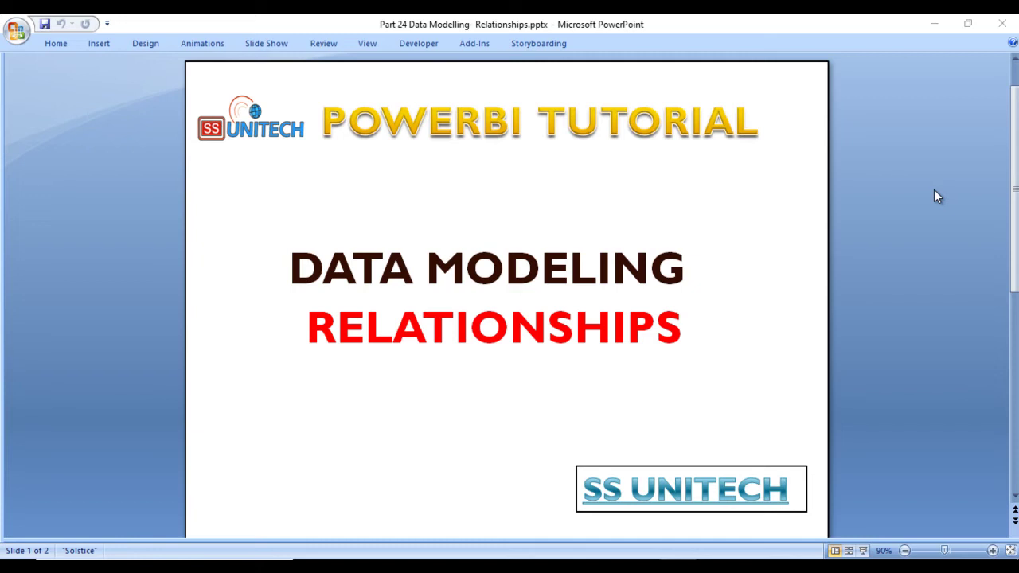
Switch to Power BI Desktop and look over the data and model views before returning to the report
key(alt+Tab)
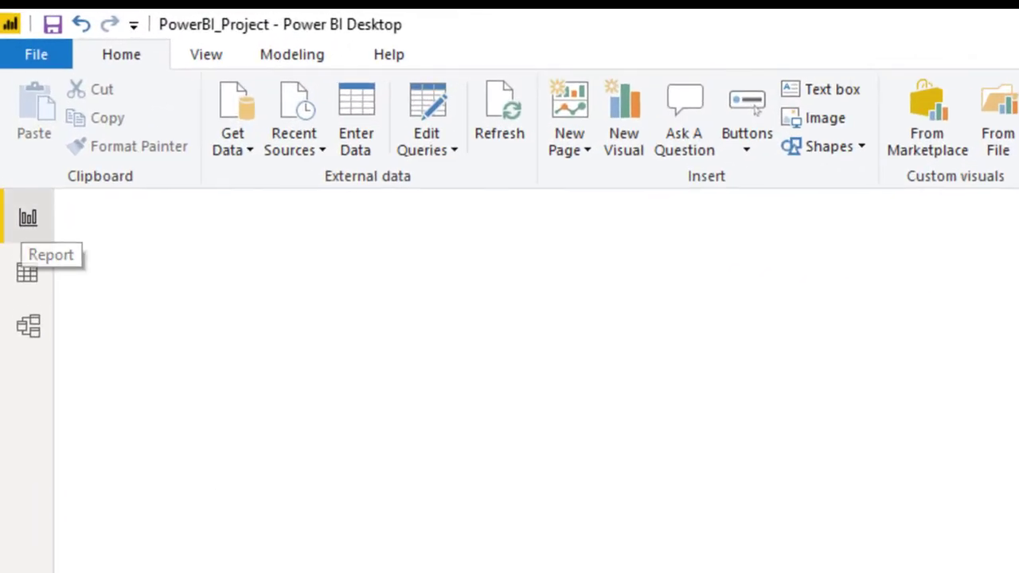
click(27, 272)
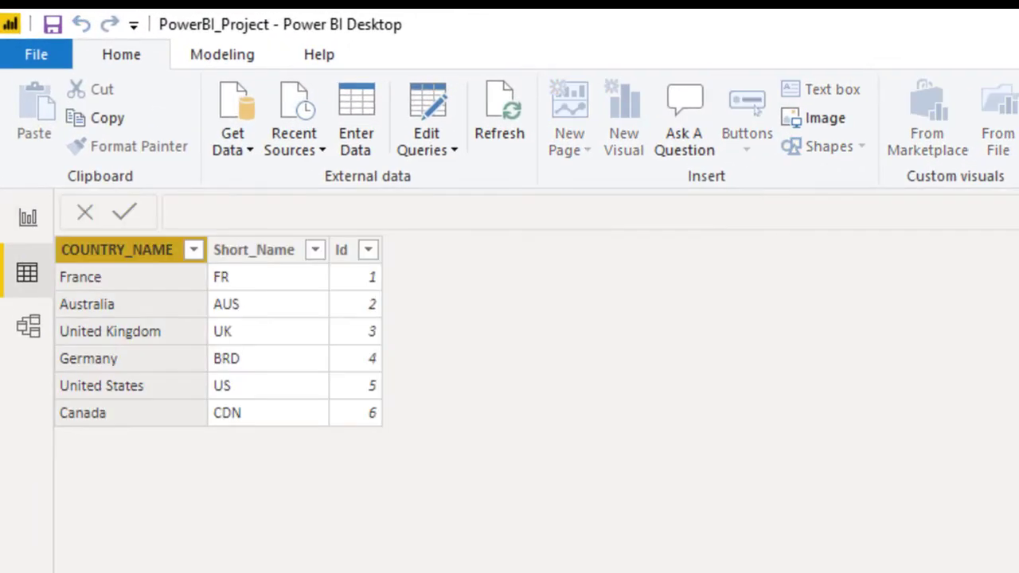
click(28, 326)
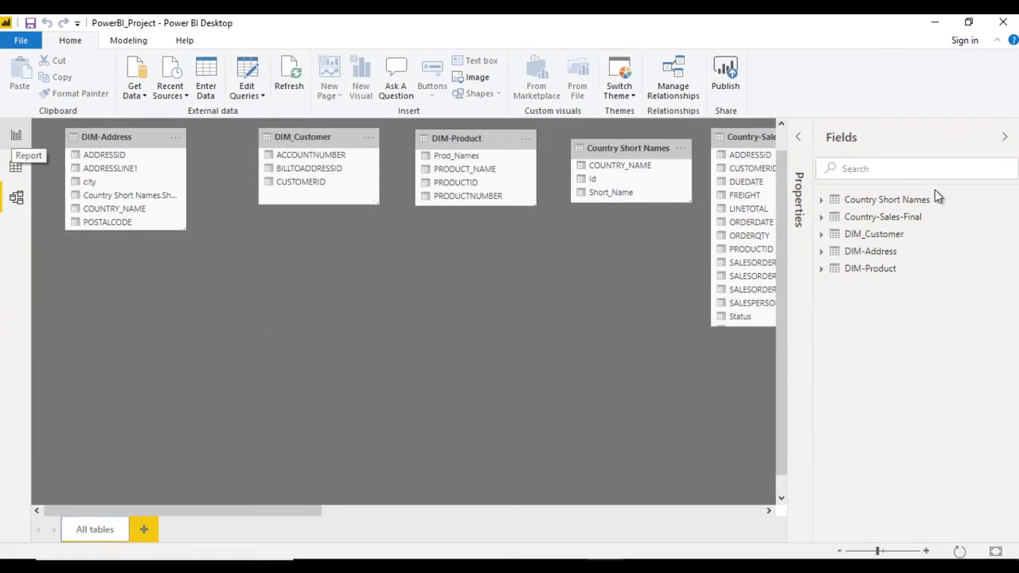
click(28, 217)
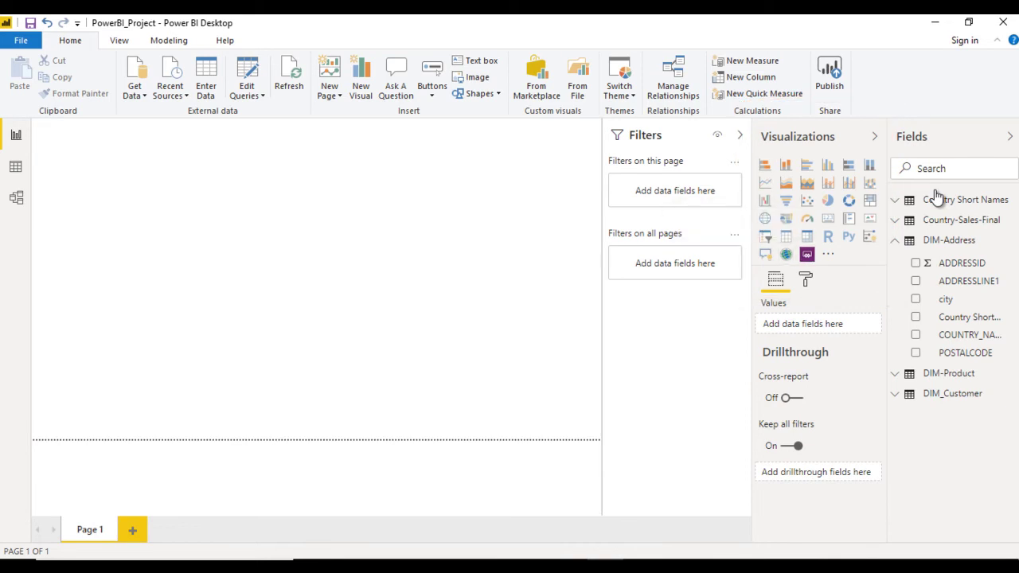
click(828, 254)
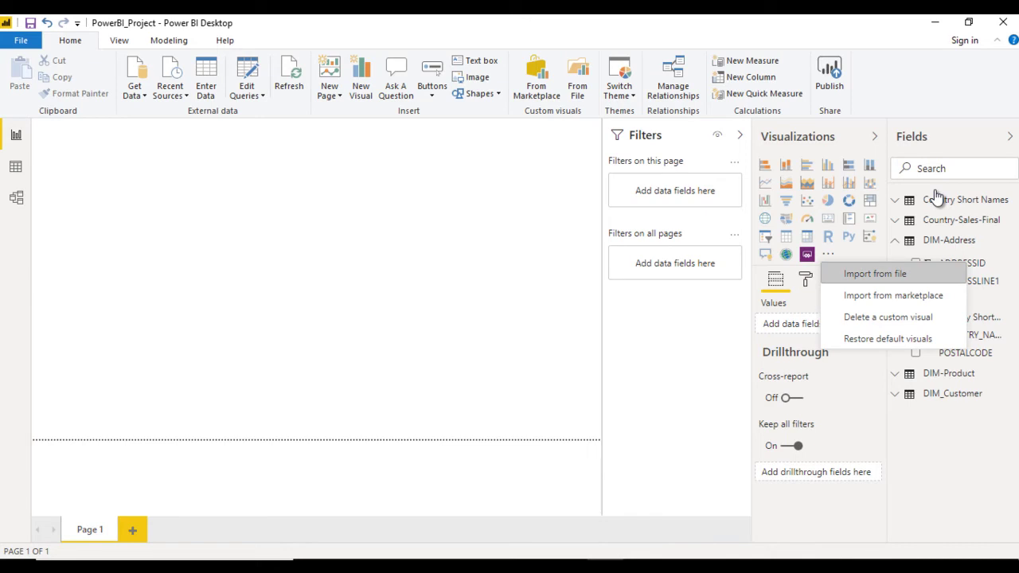
key(Down)
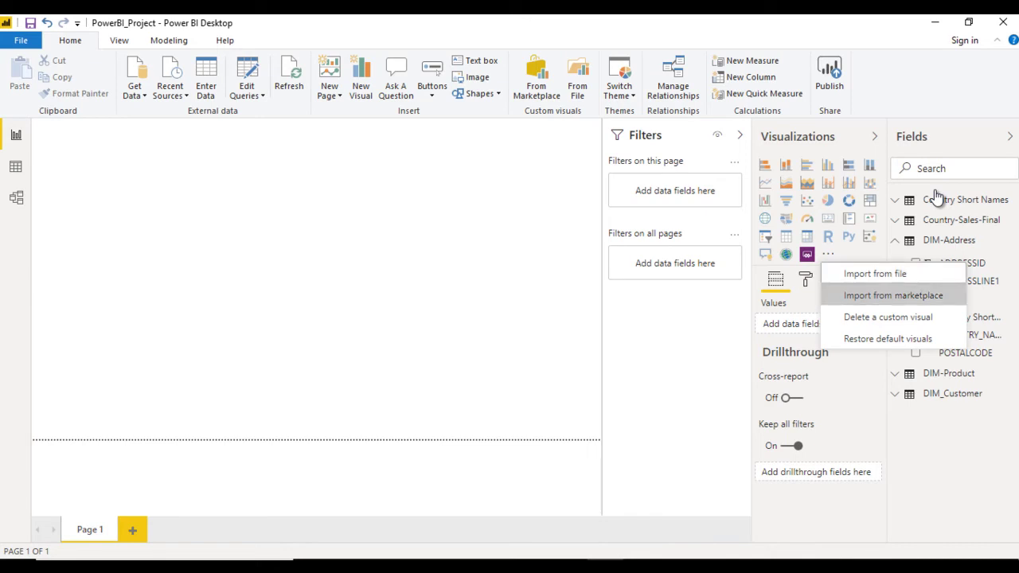
key(Up)
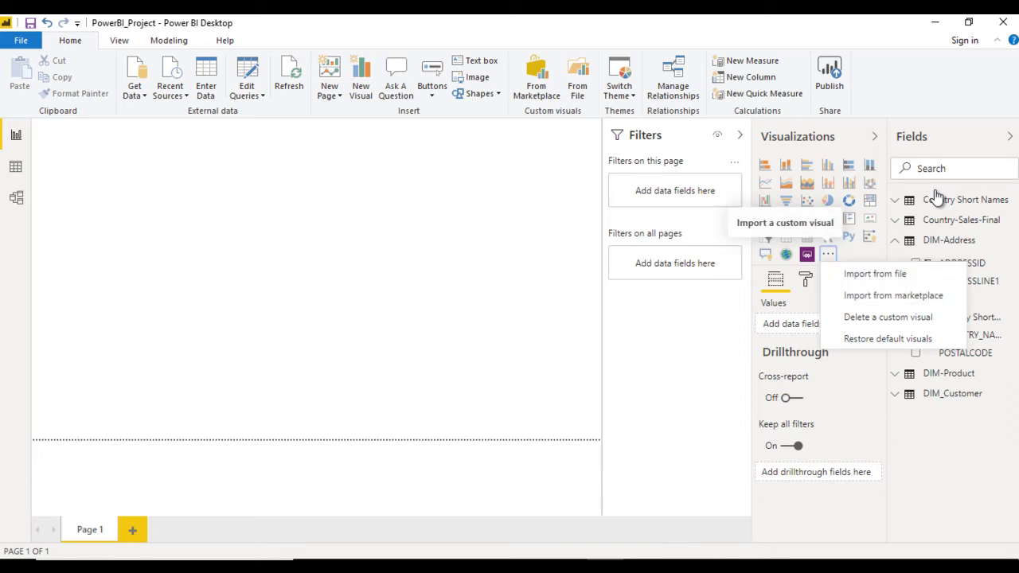
key(Escape)
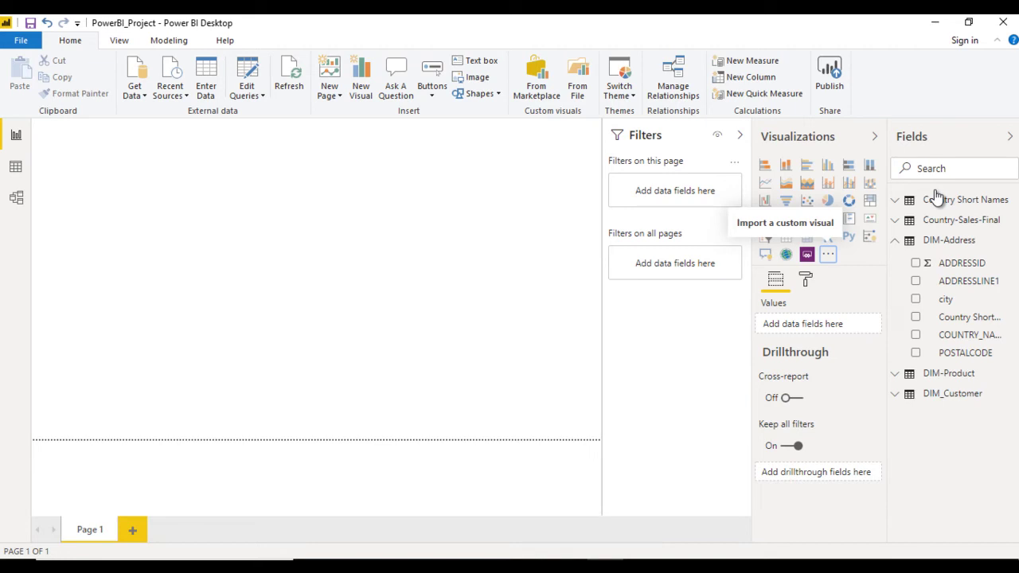
Add a clustered column chart to Page 1 and enlarge it to the full page width and height
key(Up)
key(Up)
key(Up)
key(Up)
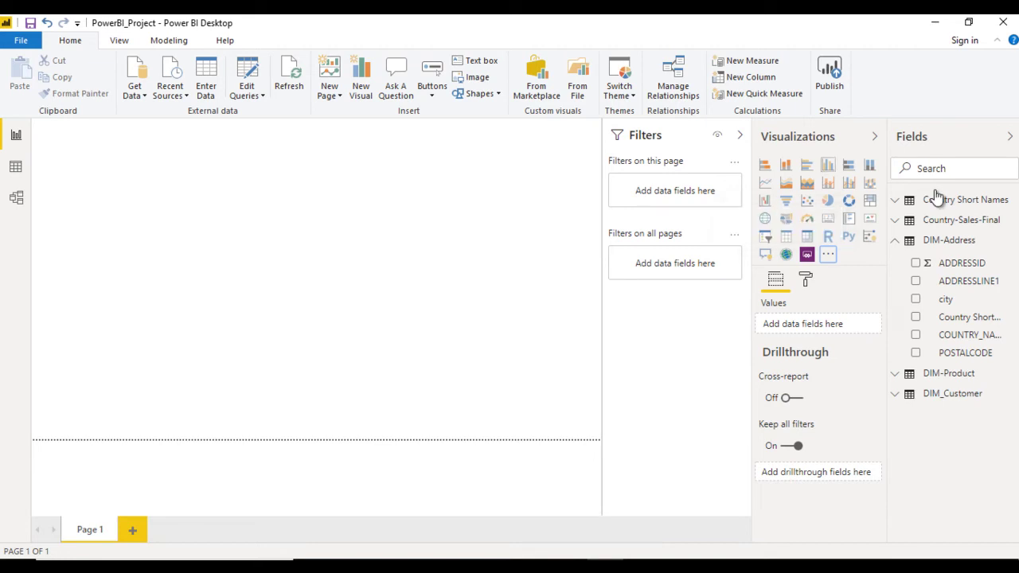
key(Return)
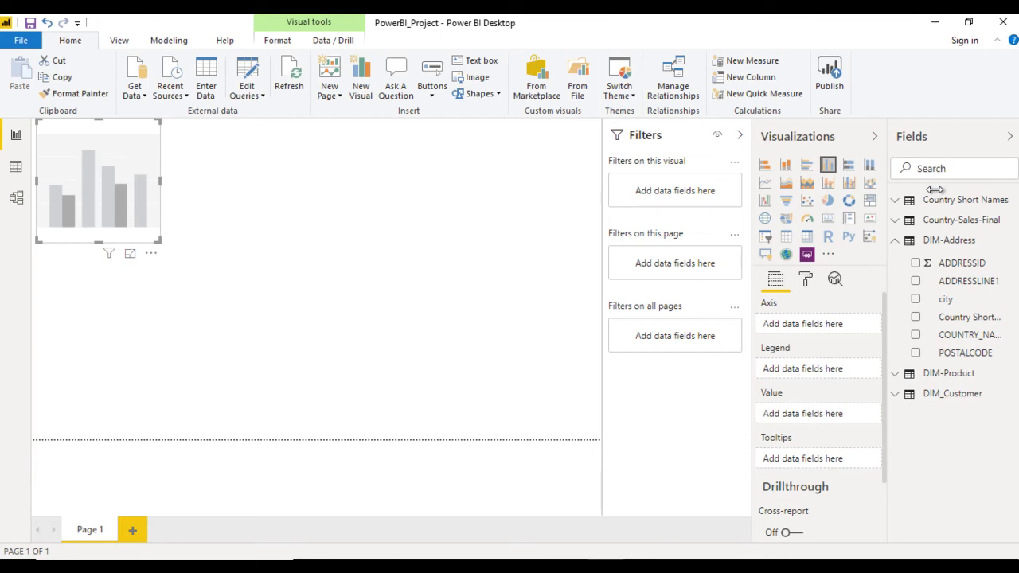
drag(160, 180, 601, 180)
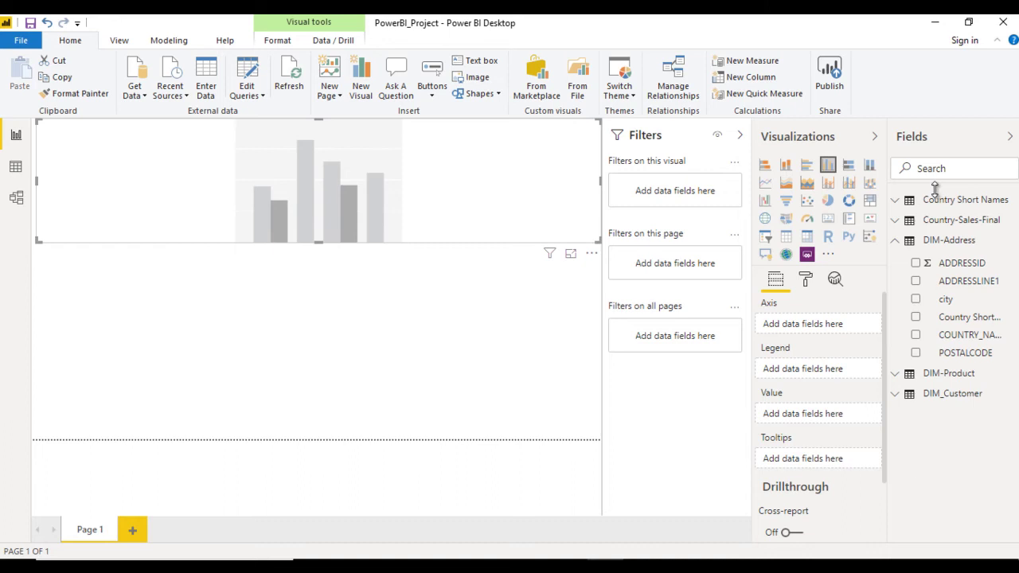
drag(319, 242, 319, 446)
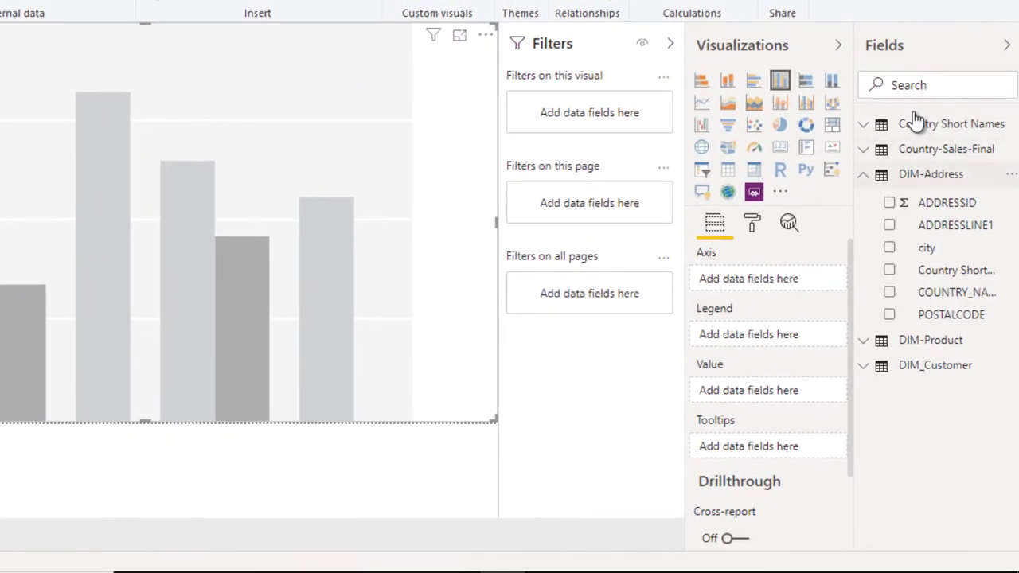
Use TOTALDUE from the Country-Sales-Final table as the column chart's value
click(930, 175)
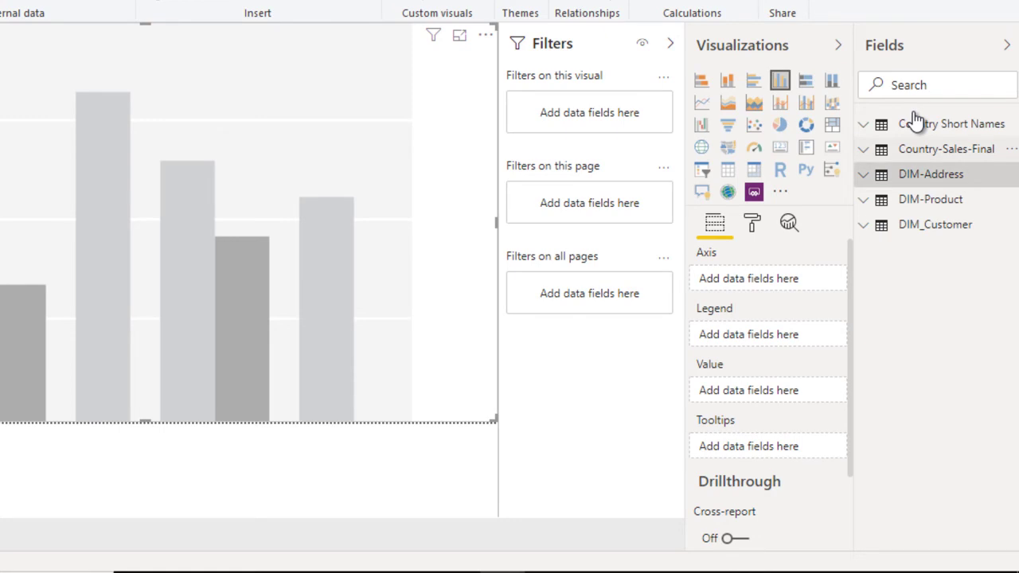
click(946, 148)
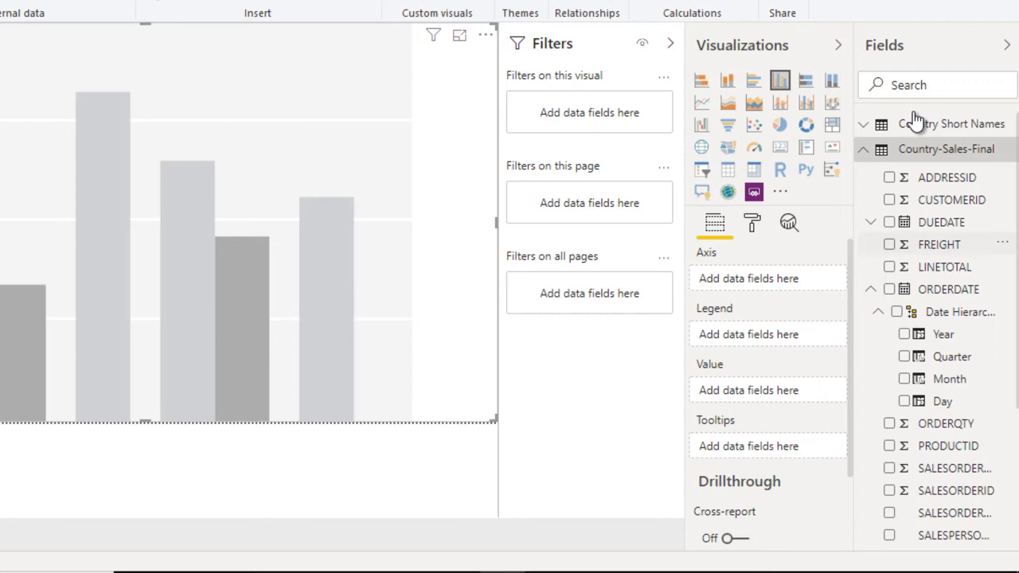
click(870, 289)
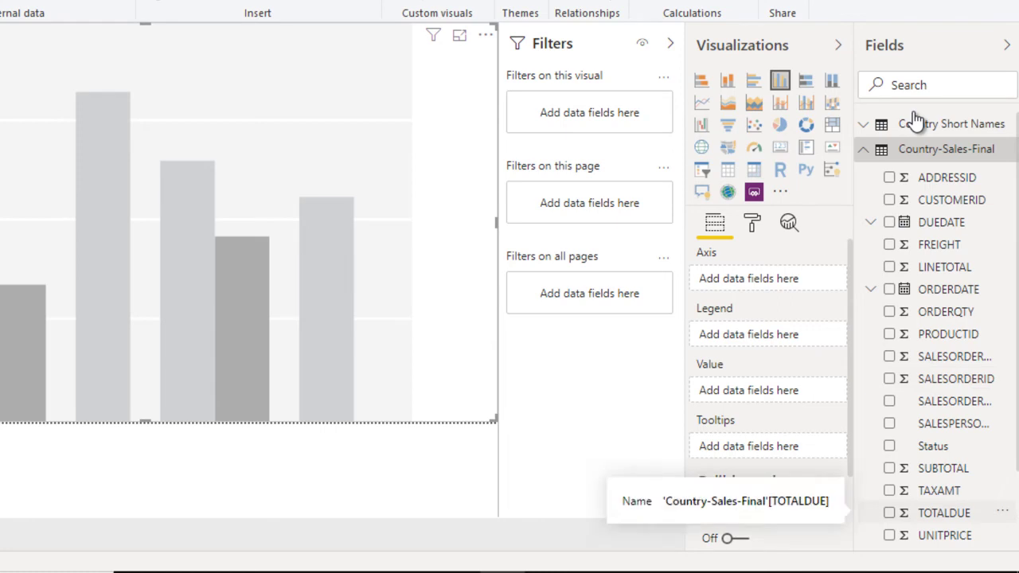
drag(944, 513, 777, 391)
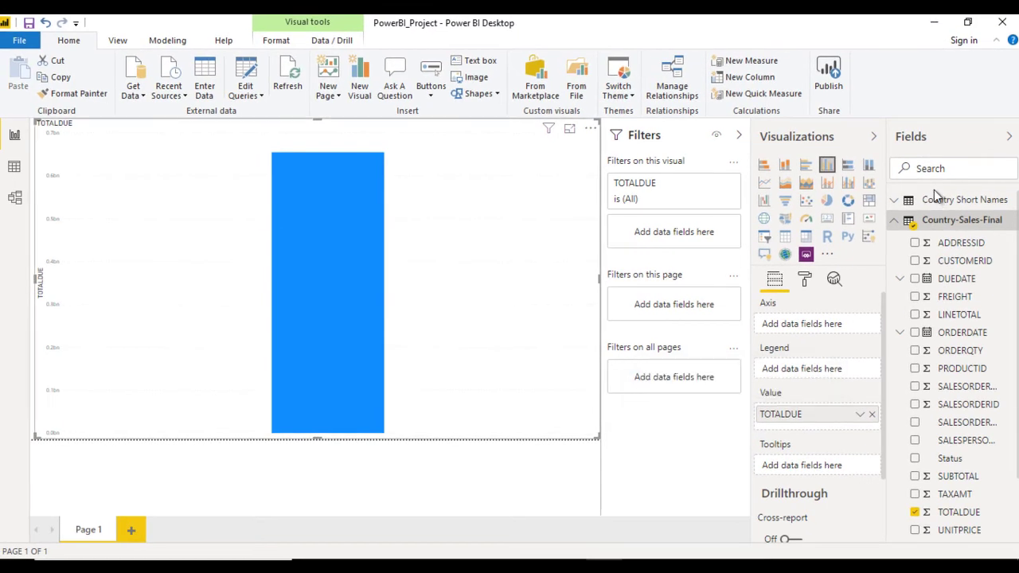
mouse_move(341, 273)
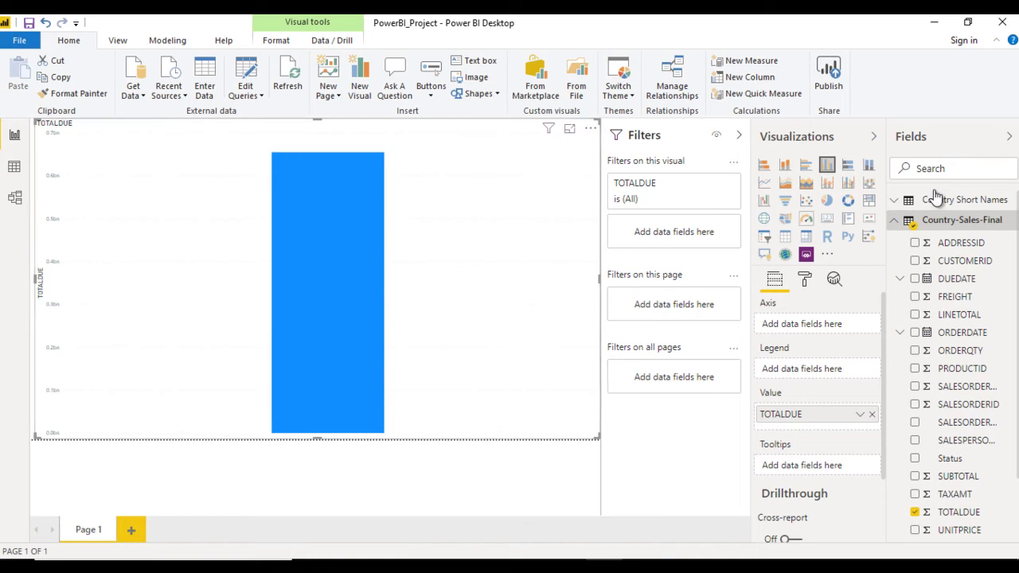
Put COUNTRY_NAME from the DIM-Address table on the column chart's axis
click(961, 219)
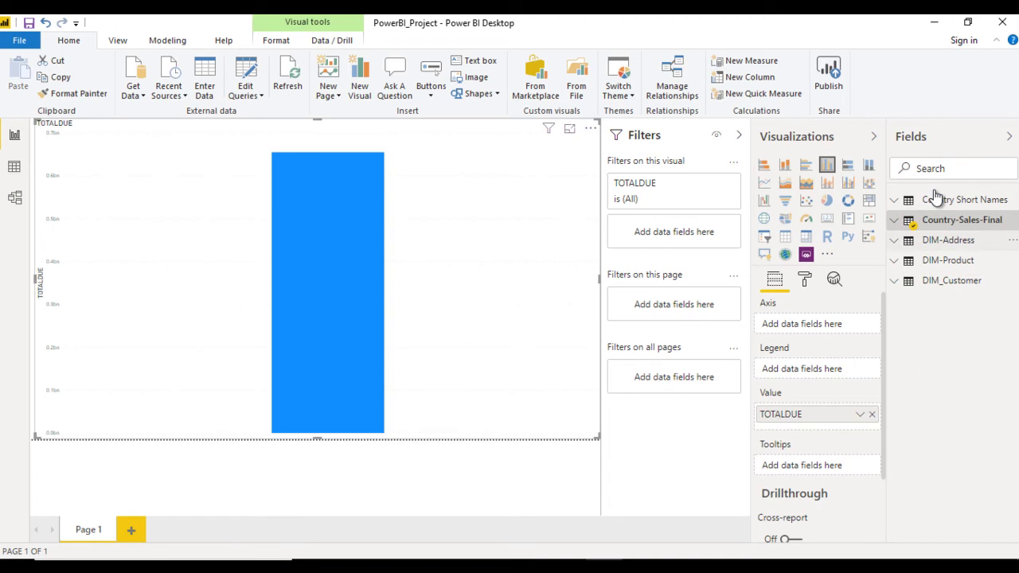
click(948, 240)
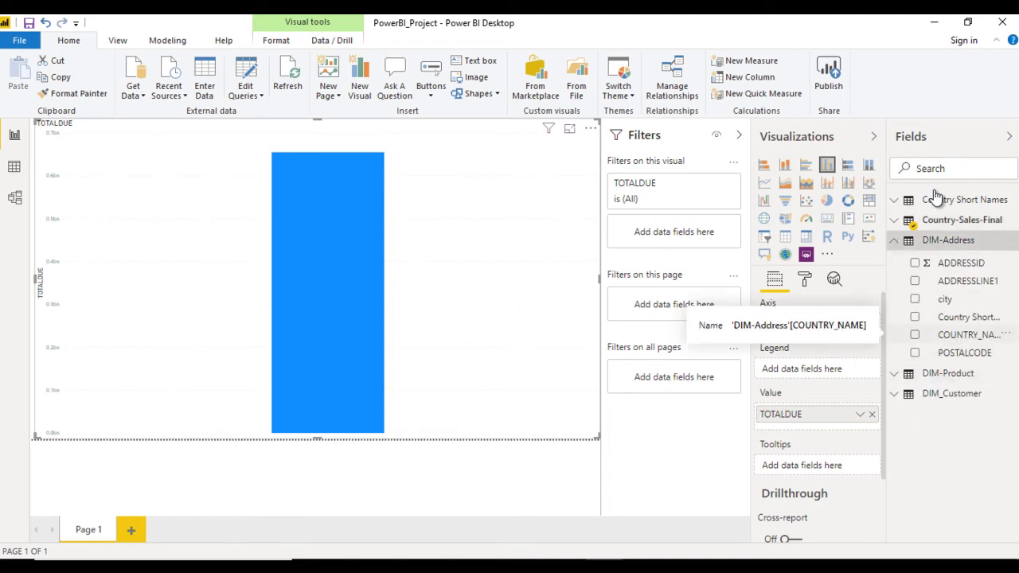
mouse_move(969, 334)
mouse_down()
mouse_move(947, 316)
mouse_move(784, 325)
mouse_up()
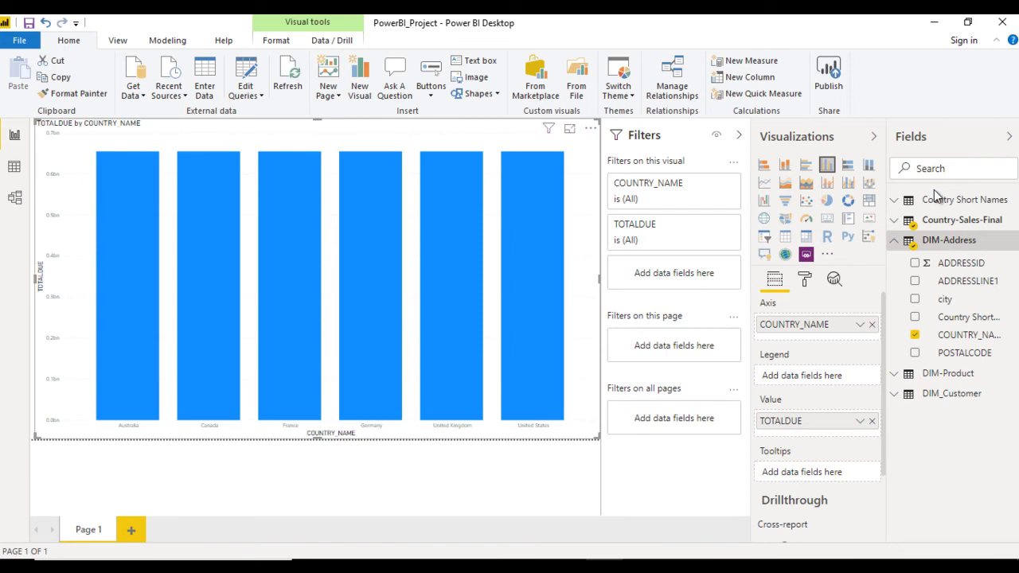
In the model, place Country-Sales-Final beneath the dimension tables and relate DIM-Address ADDRESSID to its LINETOTAL column
click(14, 197)
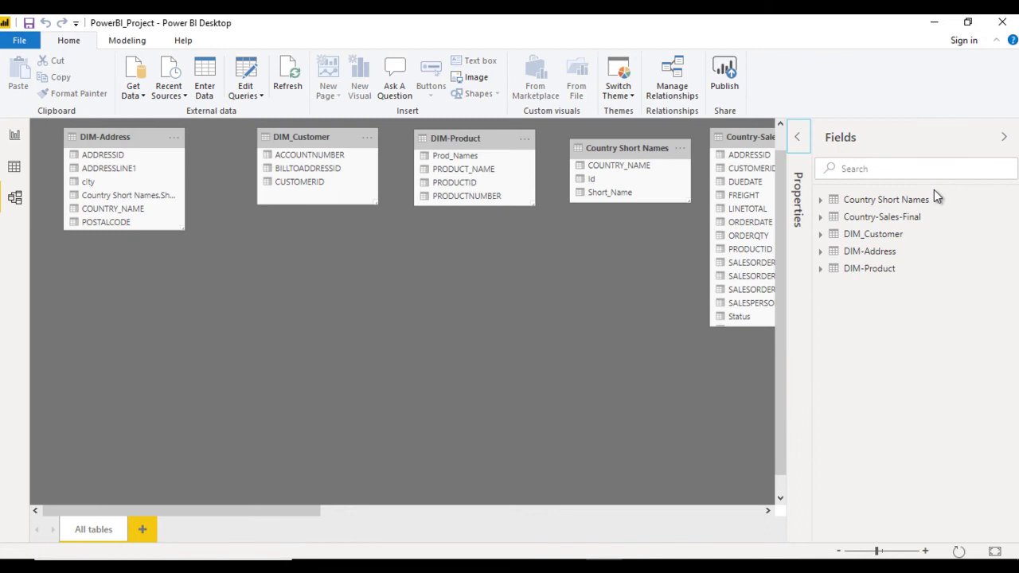
click(746, 143)
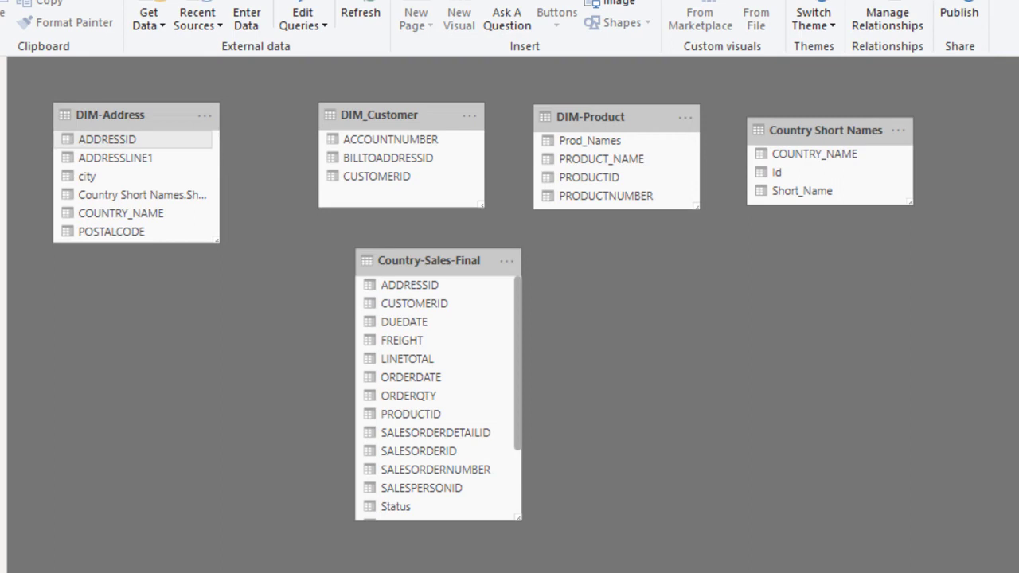
drag(107, 139, 312, 367)
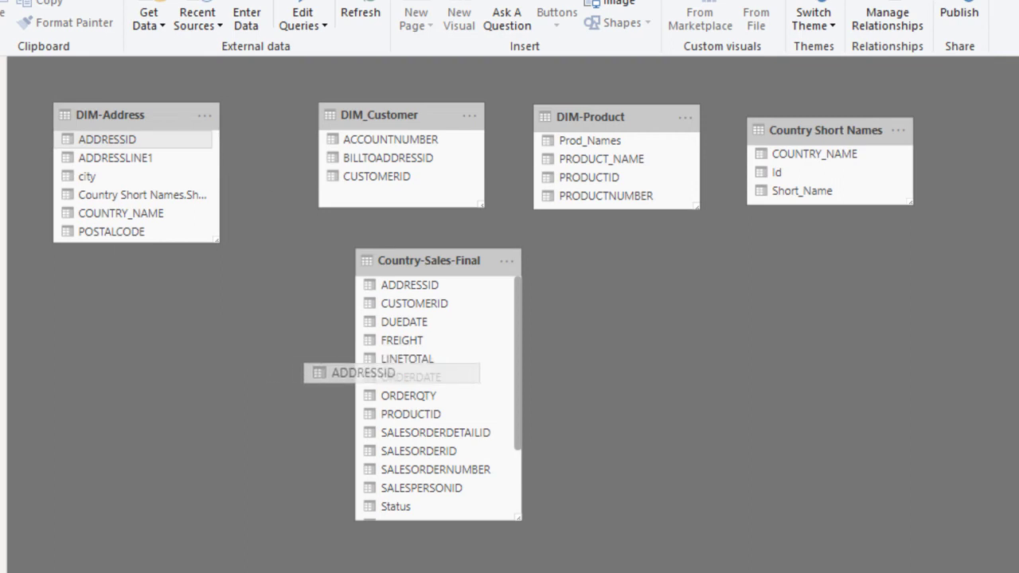
drag(363, 373, 398, 358)
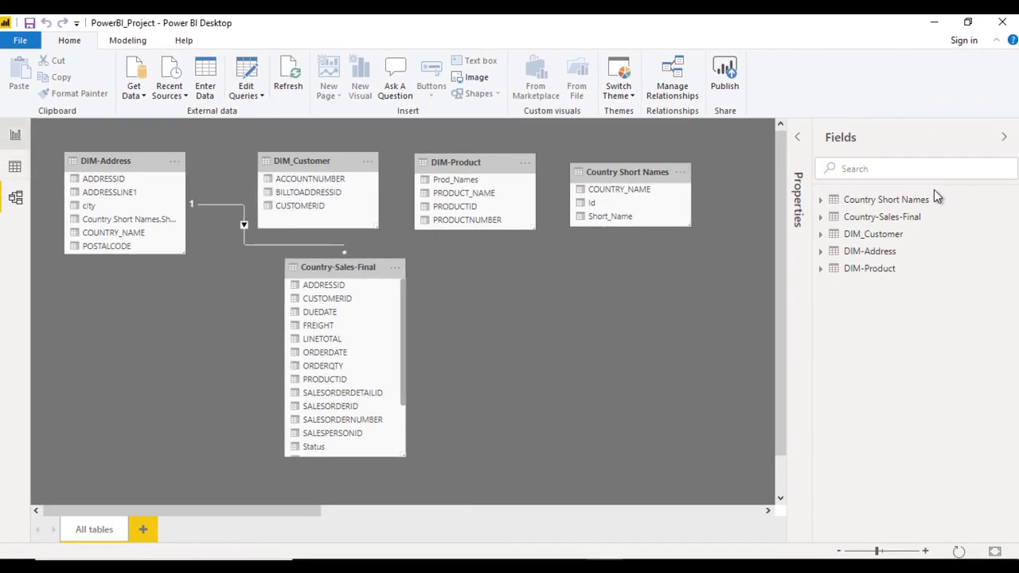
click(15, 135)
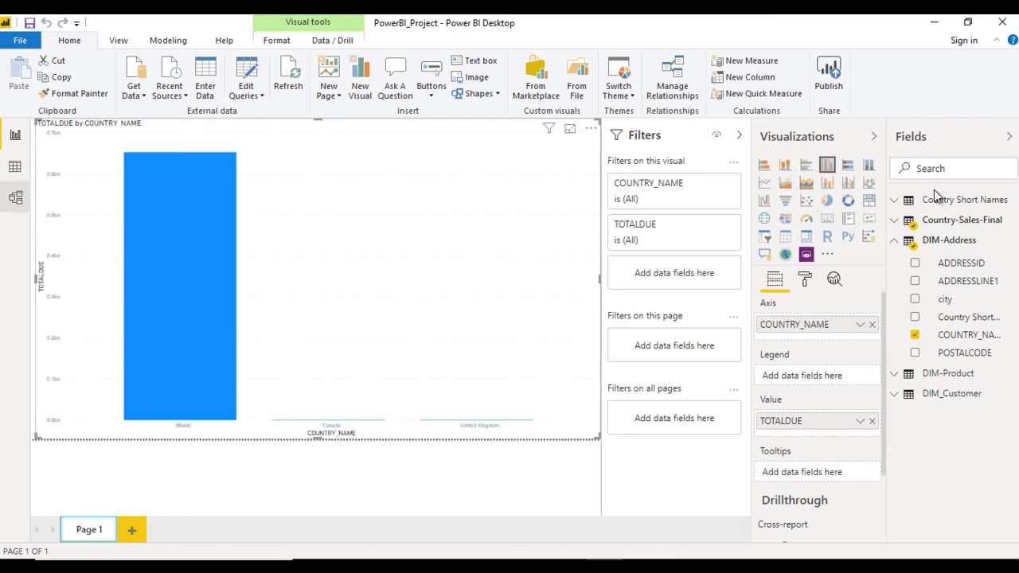
Change the relationship between Country-Sales-Final and DIM-Address so that it links ADDRESSID in both tables
click(15, 197)
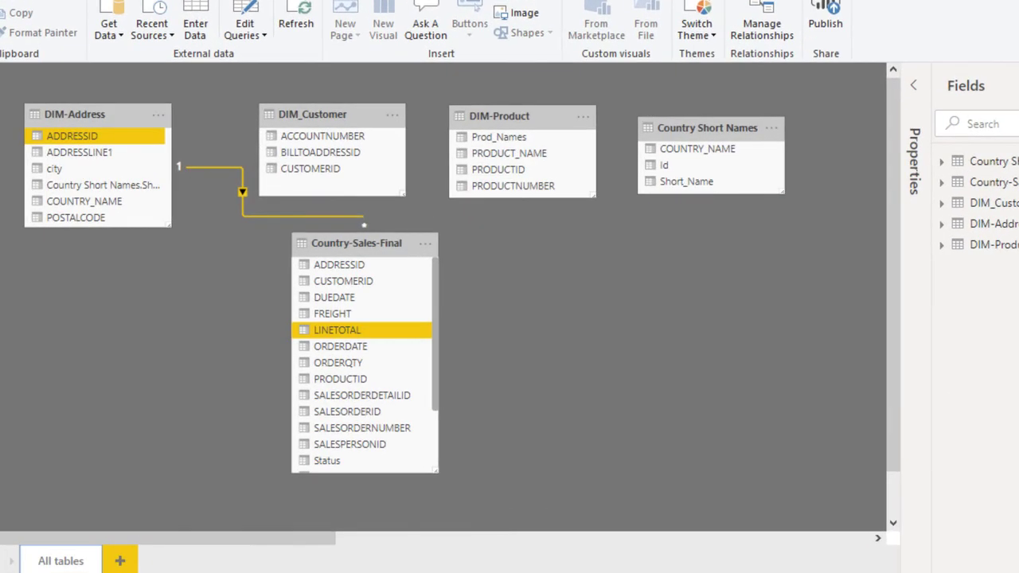
double_click(243, 192)
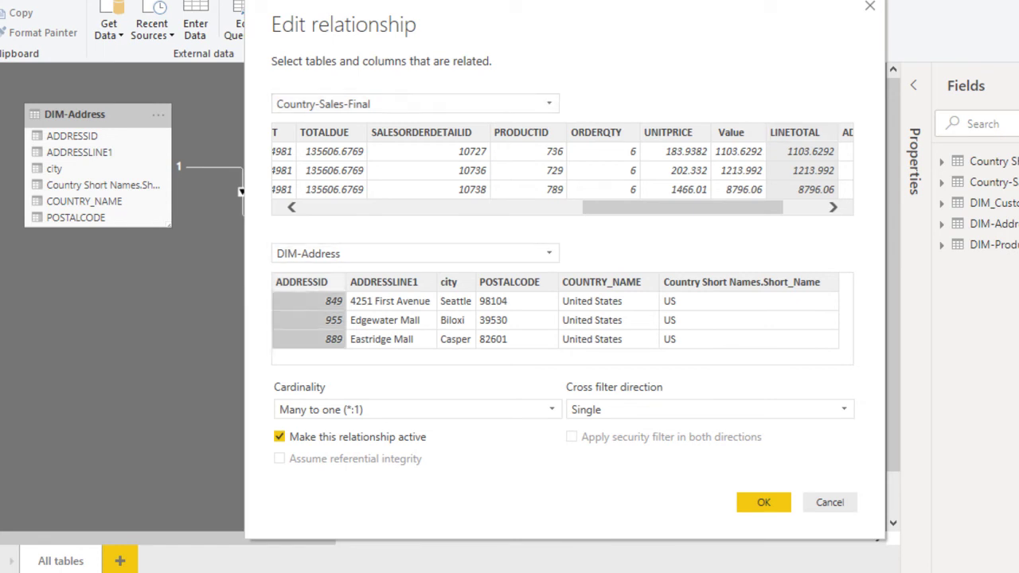
click(794, 132)
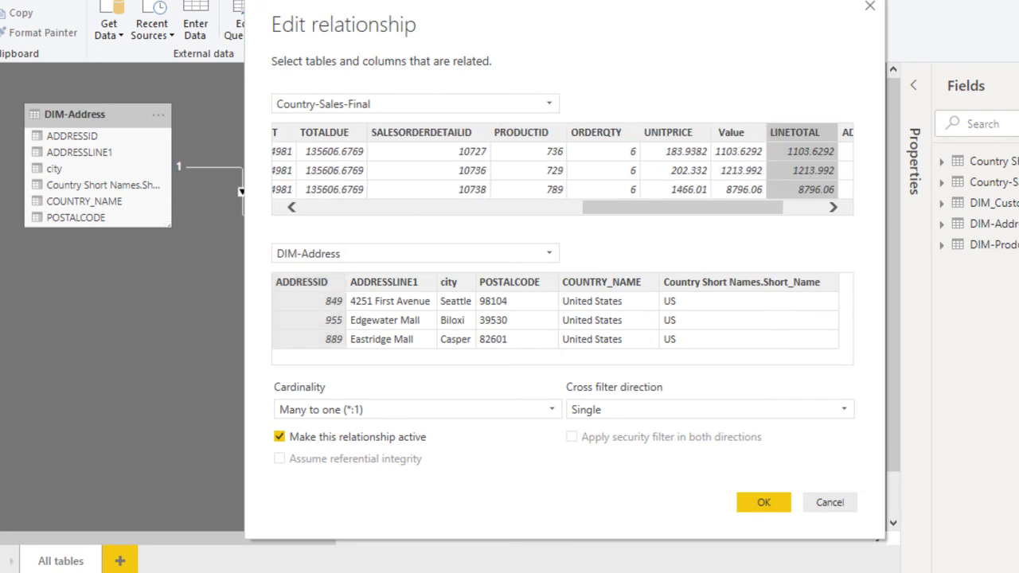
click(360, 207)
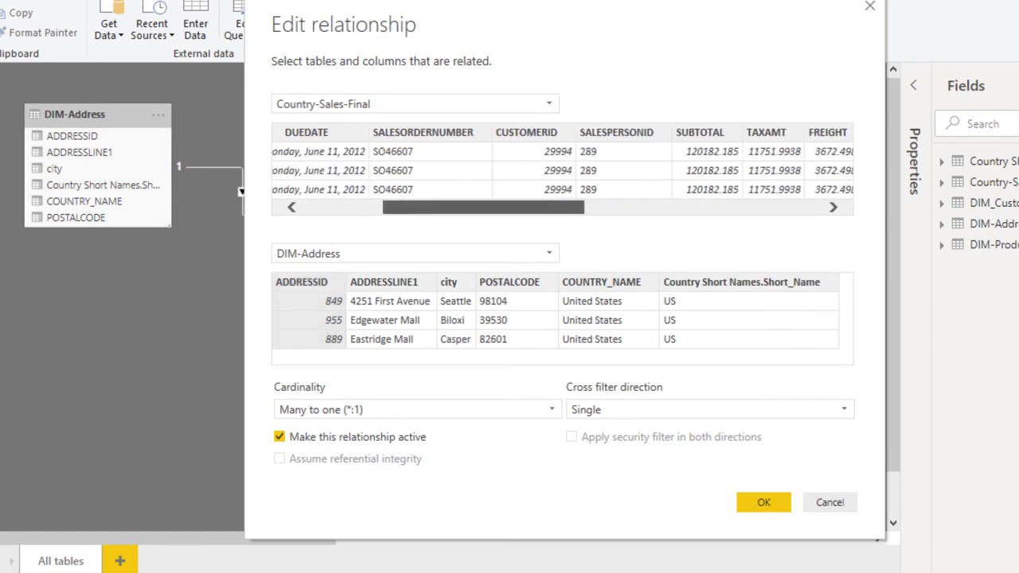
scroll(562, 171, right, 5)
scroll(562, 171, right, 8)
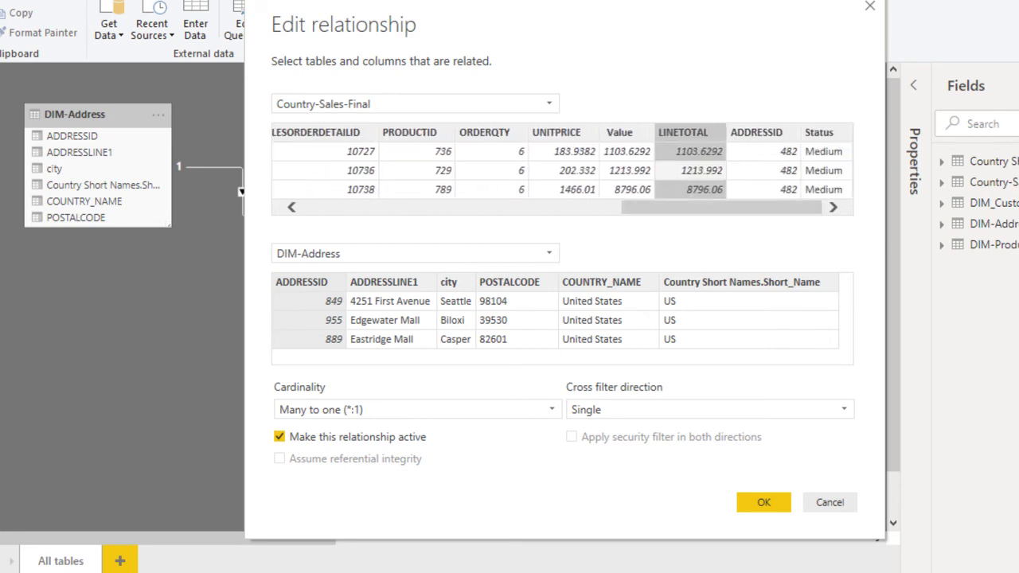
click(762, 132)
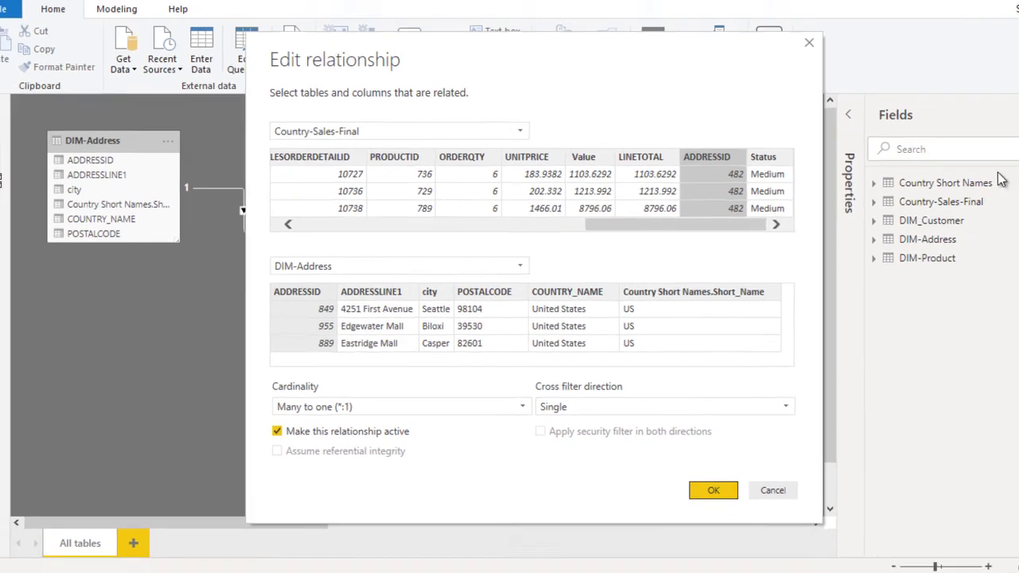
key(Return)
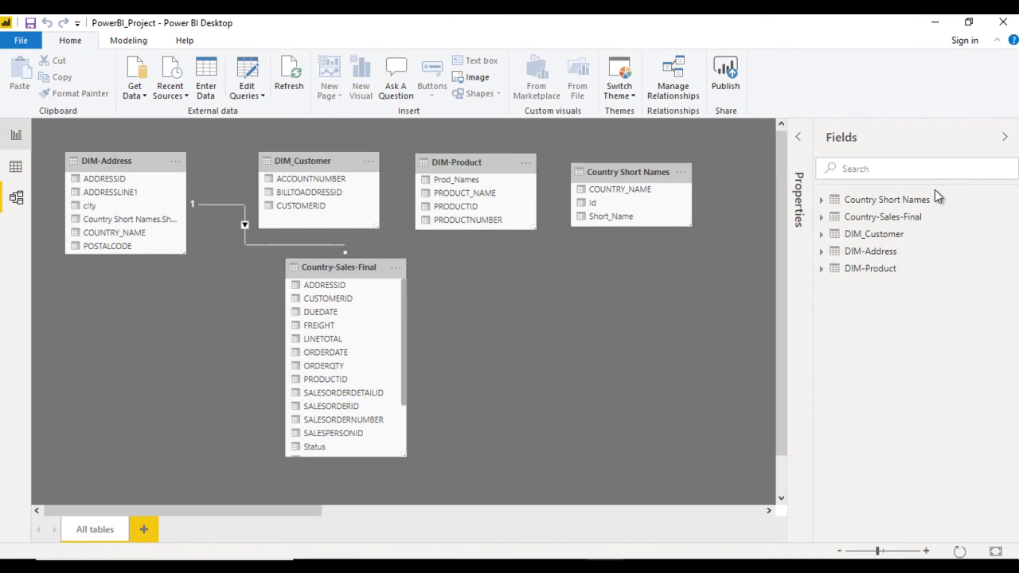
Examine the report chart's TOTALDUE figures per country and collapse the DIM-Address field list
click(16, 134)
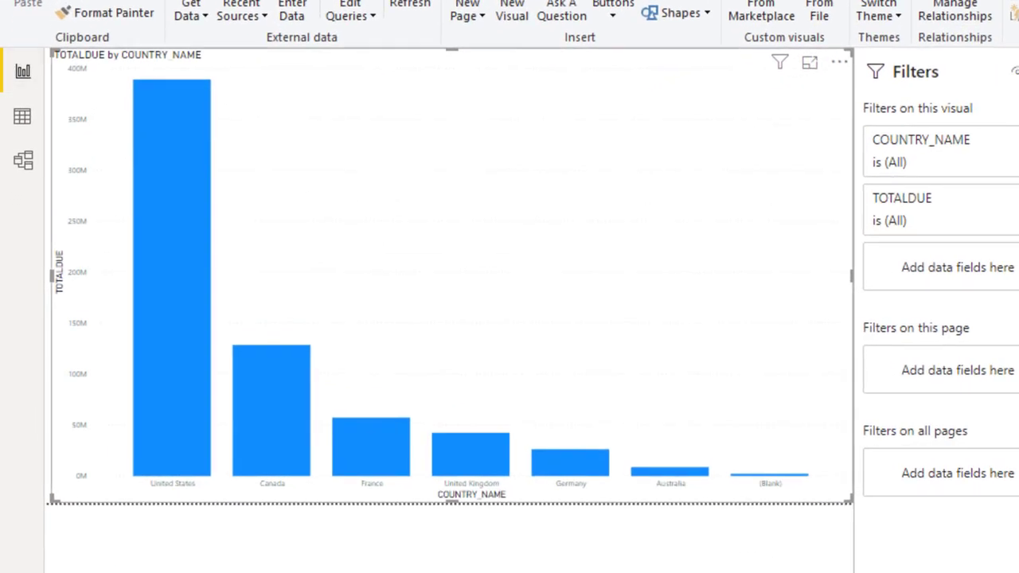
mouse_move(195, 243)
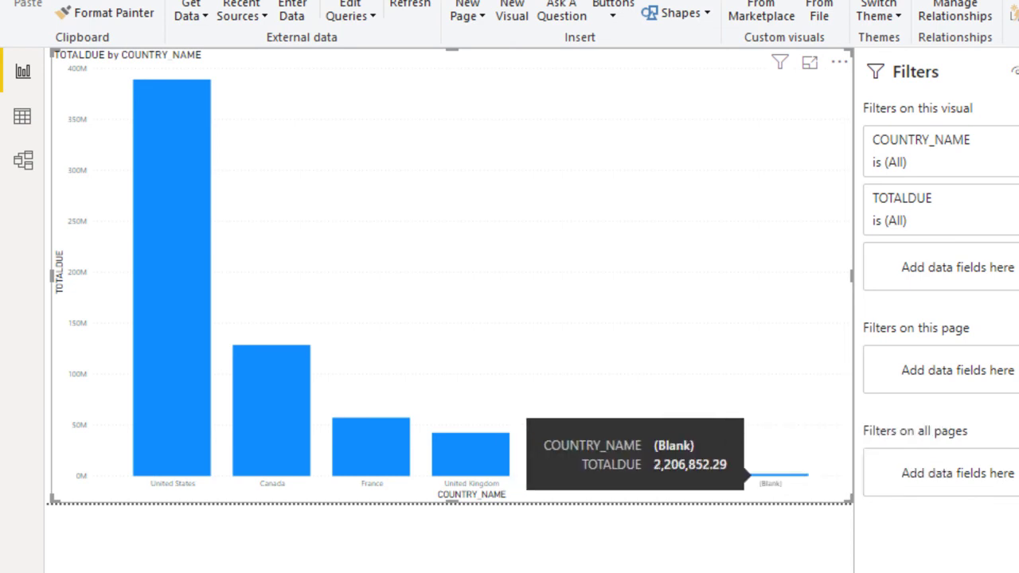
key(Escape)
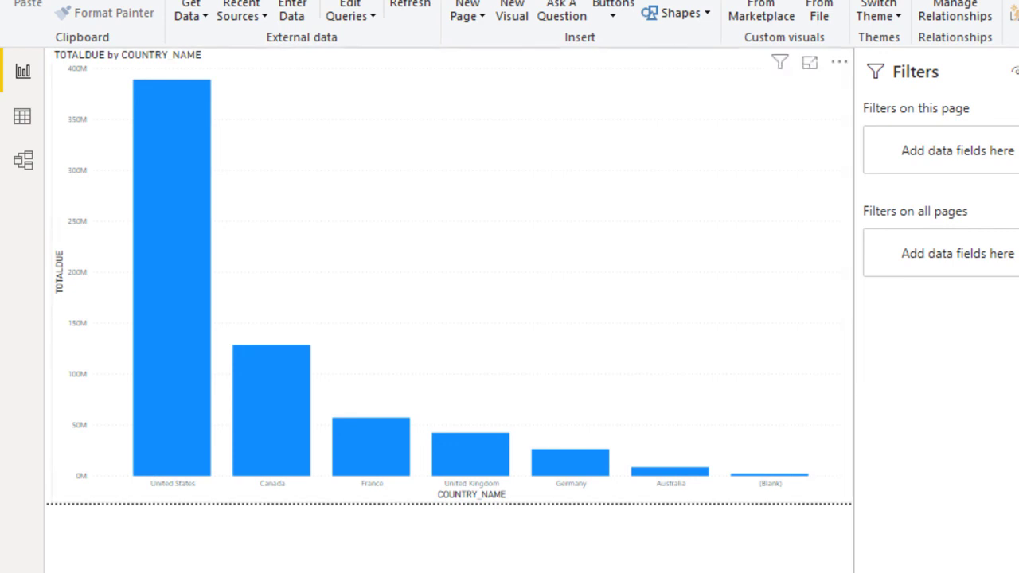
click(452, 275)
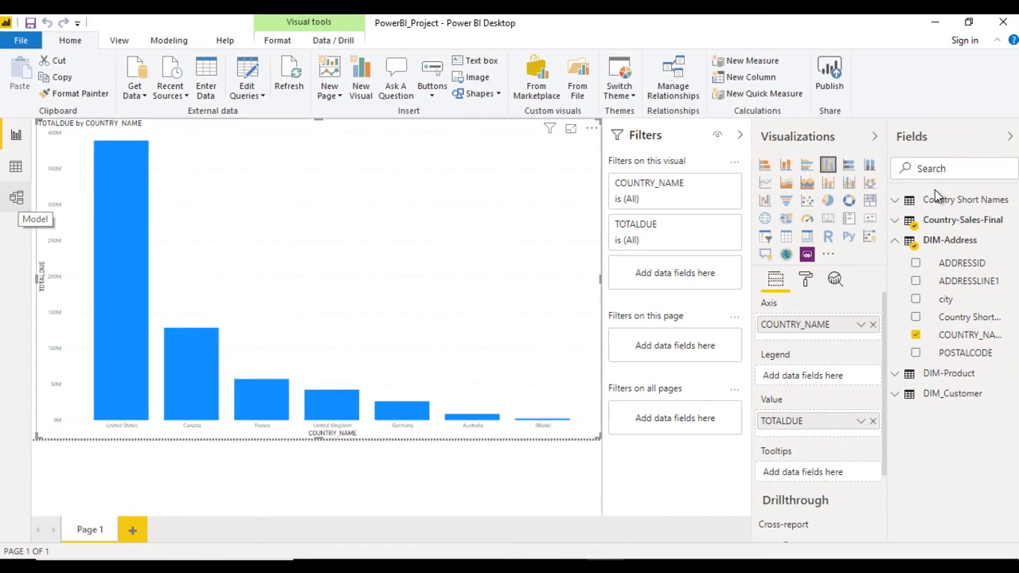
key(Left)
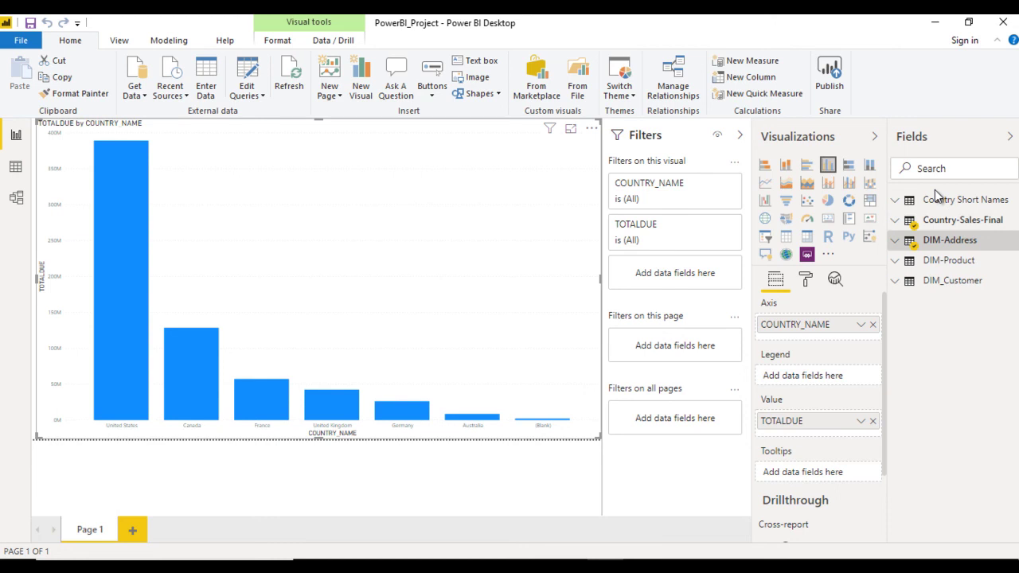
Open the DIM-Address to Country-Sales-Final relationship and review its linked columns and settings
click(16, 197)
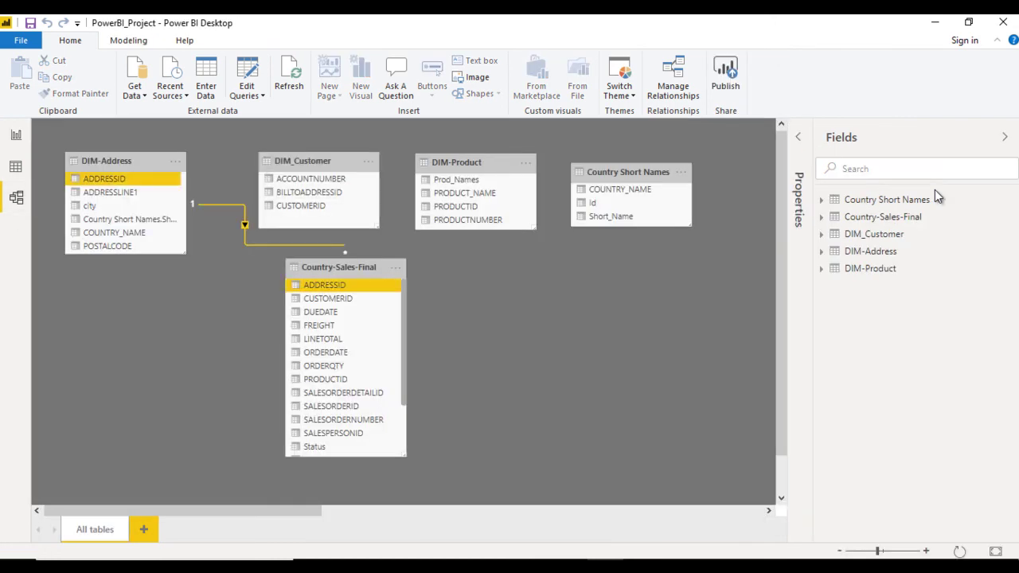
key(Return)
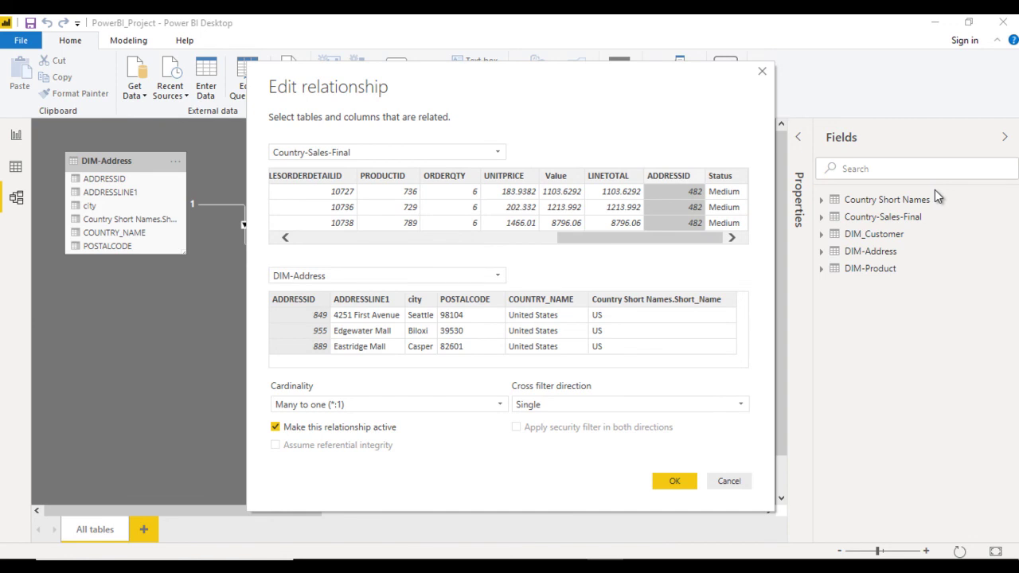
key(Right)
key(Left)
key(Right)
key(Left)
key(Right)
key(Left)
key(Tab)
key(Tab)
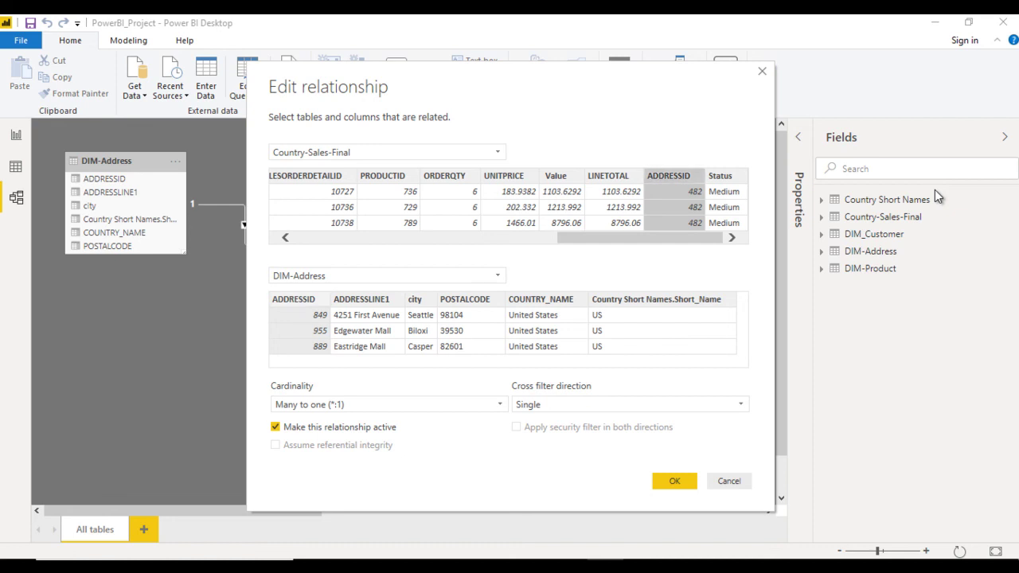